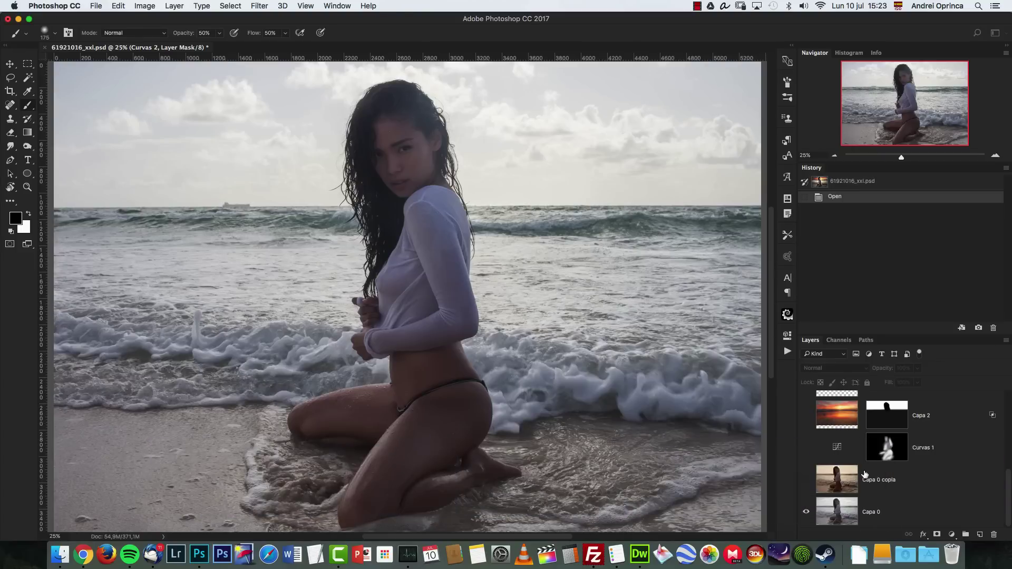
- Show all layers and inspect the model's face and sunset sky at 100% zoom
alt+click(805, 513)
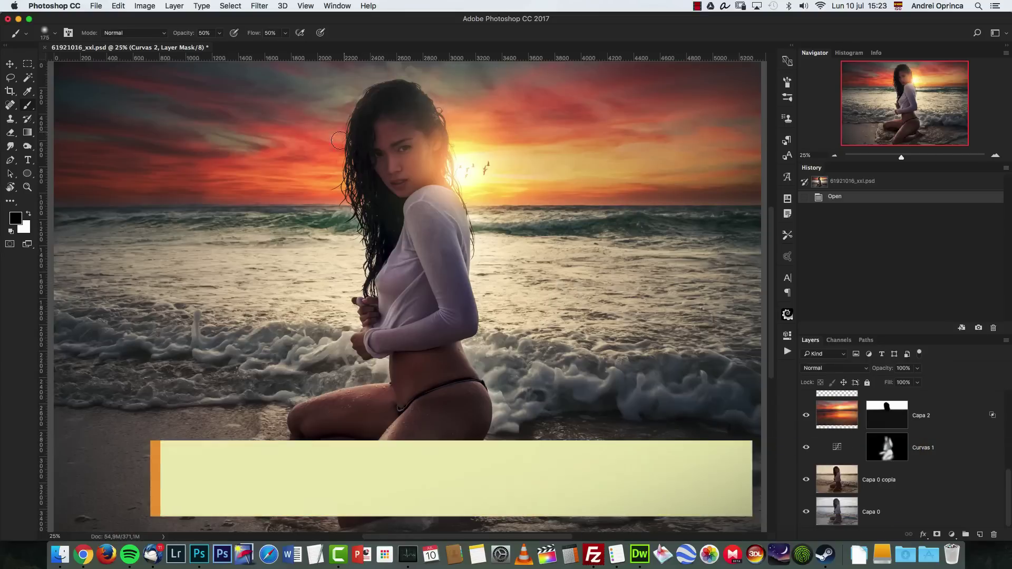
key(super+1)
drag(395, 184, 458, 479)
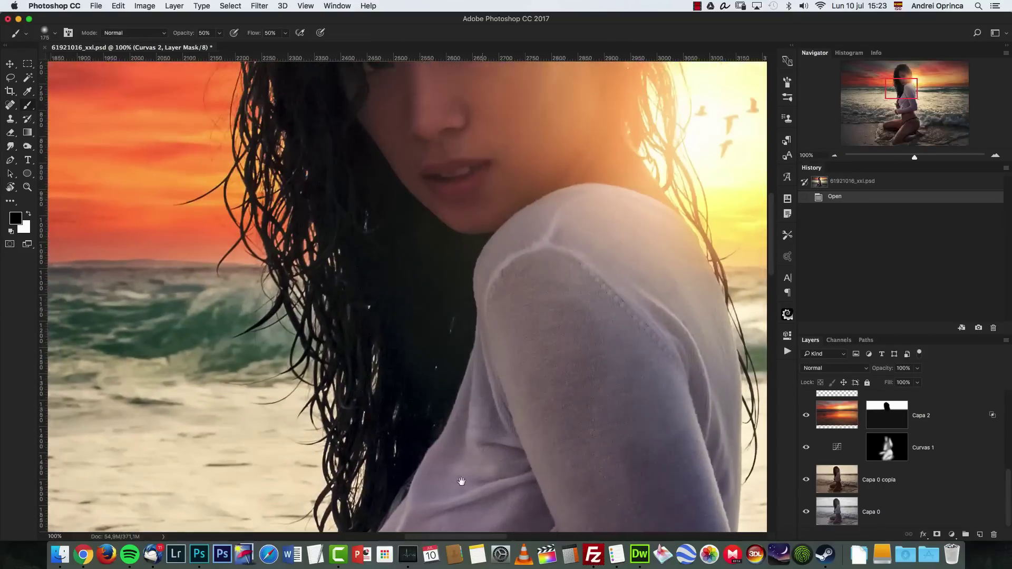
drag(456, 227, 537, 415)
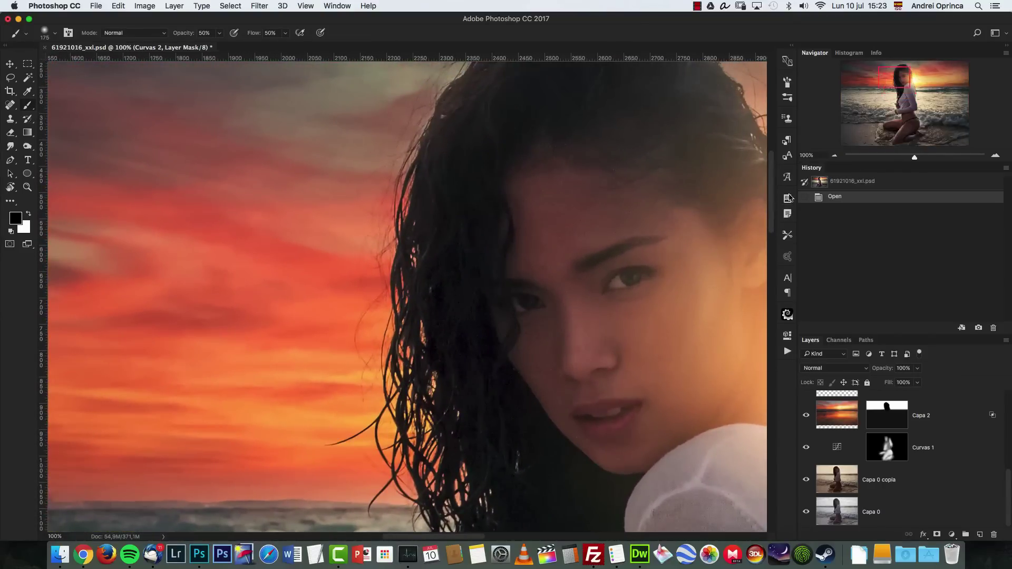
- Zoom back out to 33.33% and pan toward the lower part of the composite
click(835, 156)
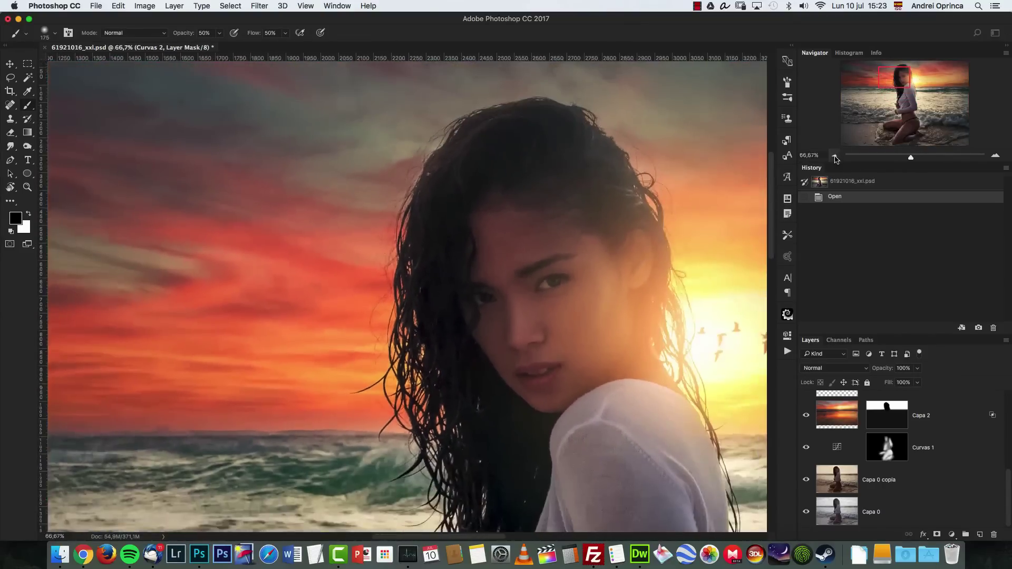
click(837, 156)
click(837, 157)
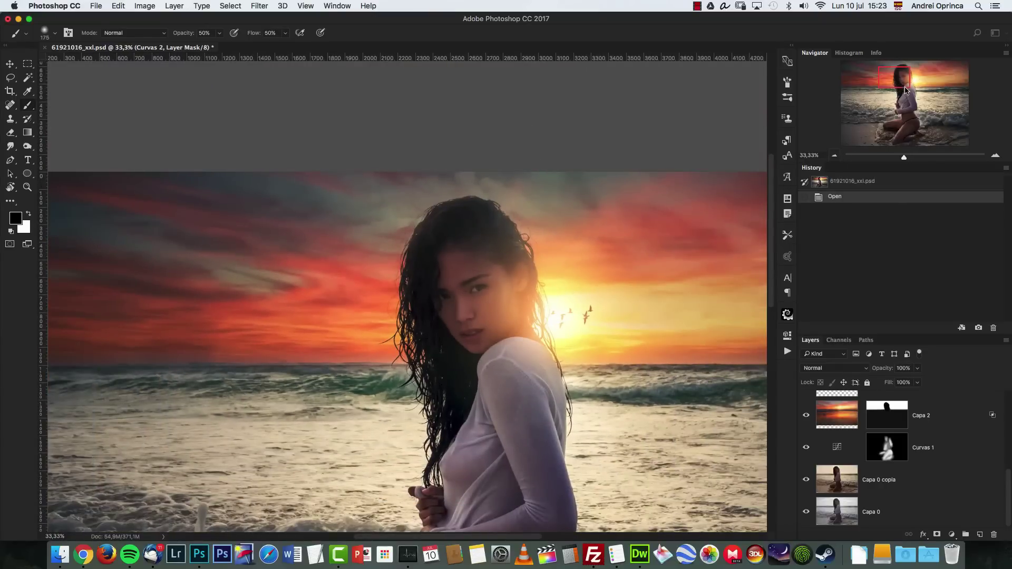
drag(905, 134, 915, 93)
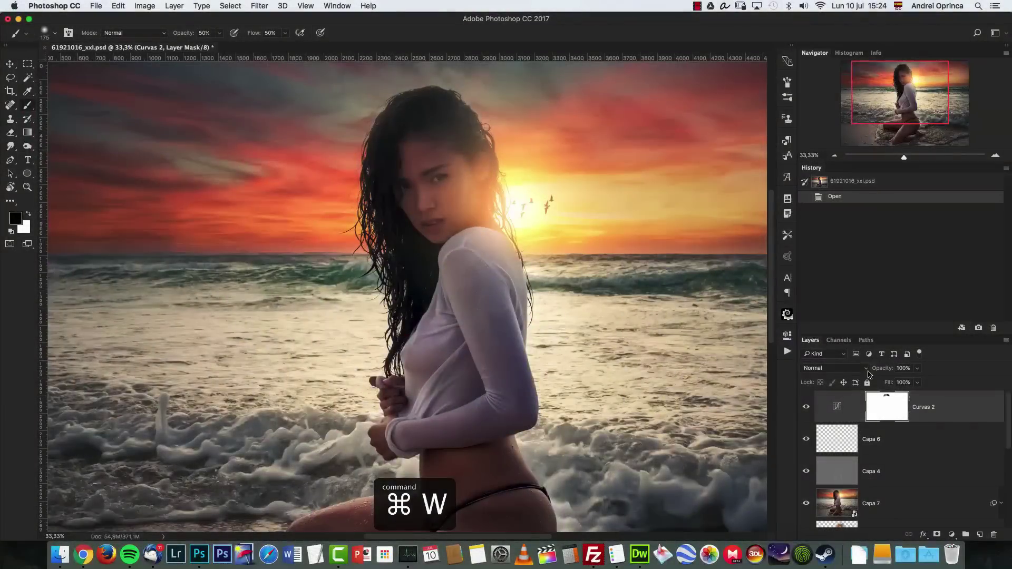
drag(1005, 413, 996, 504)
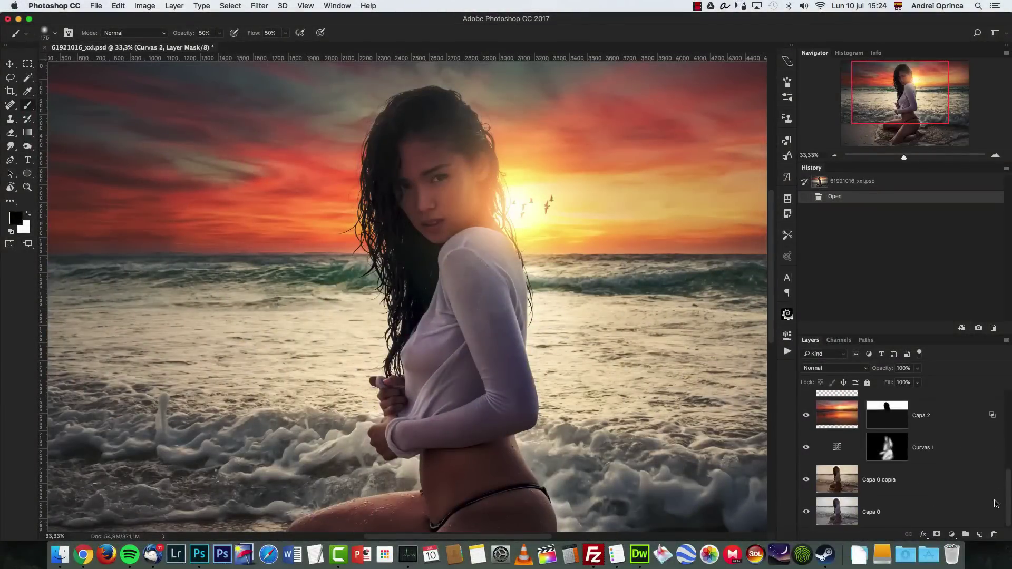
- Solo the original Capa 0 photo and fit the whole image at 25% zoom
alt+click(807, 512)
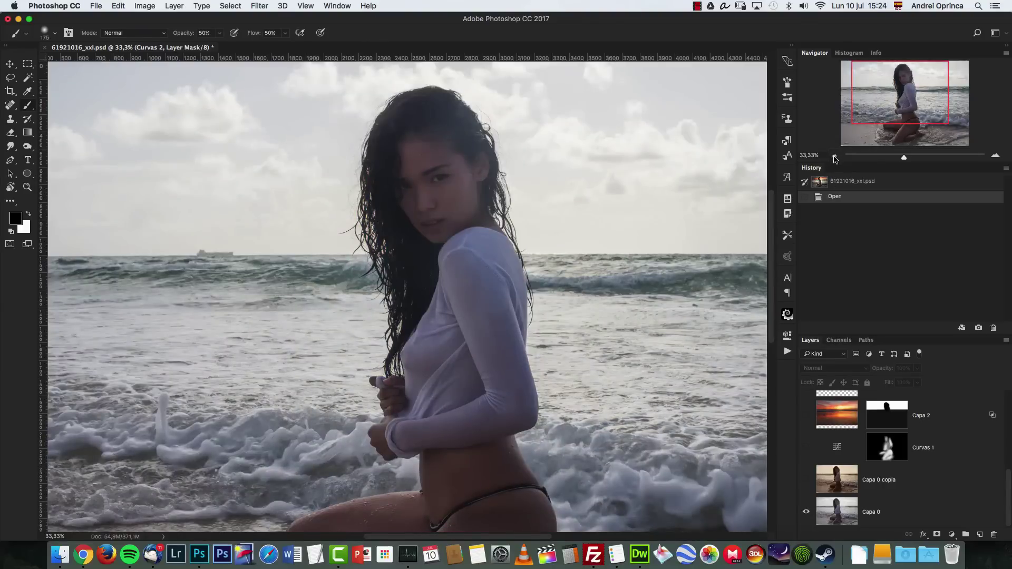
click(834, 156)
drag(619, 350, 590, 315)
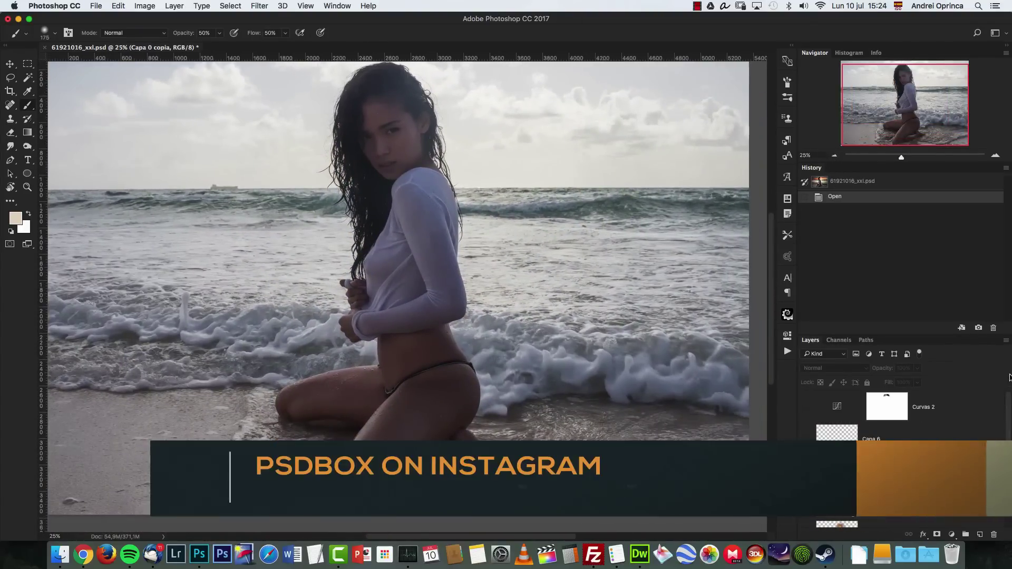
- Group the finished layers into Group 1, move Capa 0 above it, and duplicate Capa 0
key(super+g)
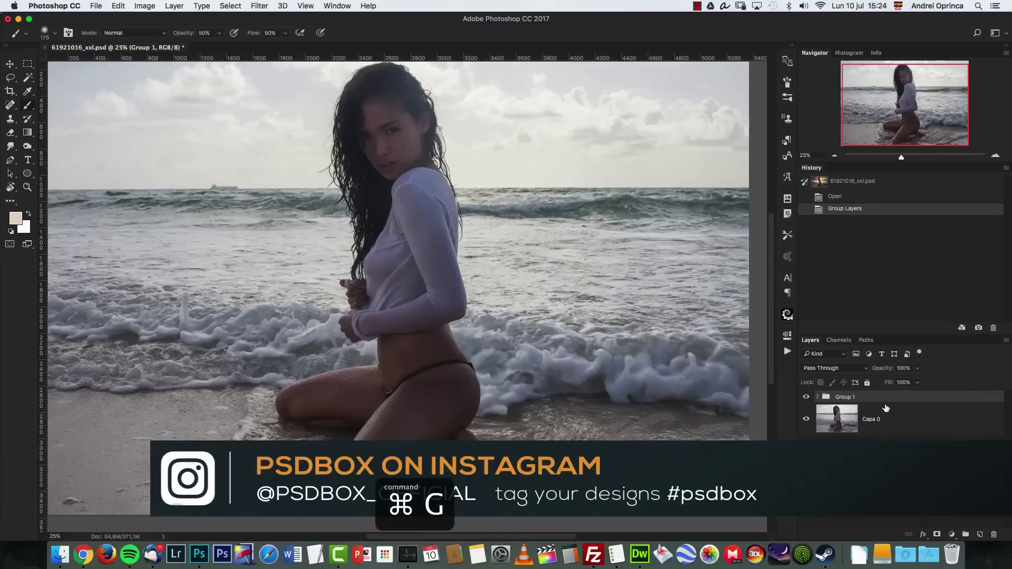
drag(843, 422, 843, 395)
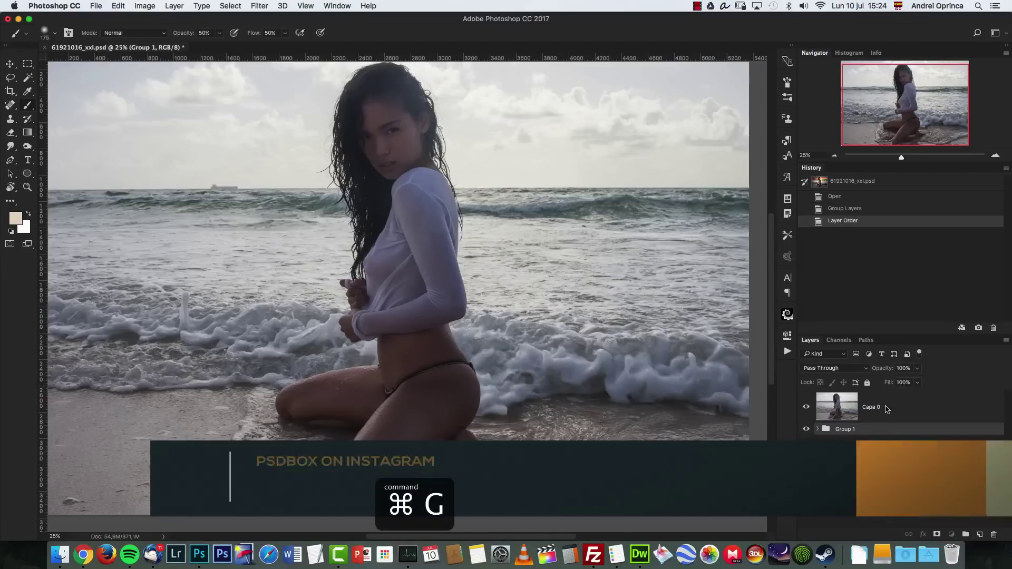
key(super+j)
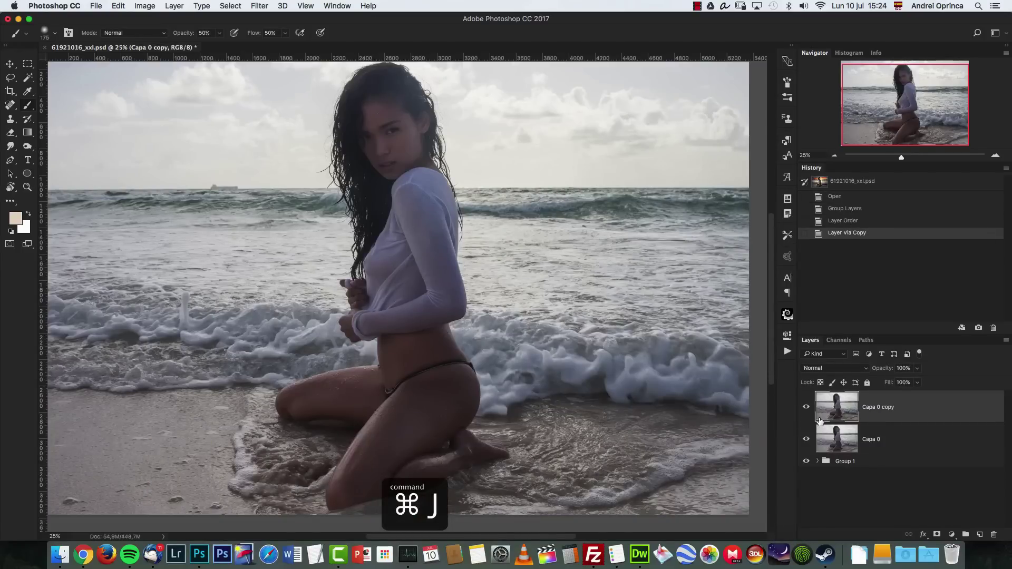
drag(900, 113, 899, 105)
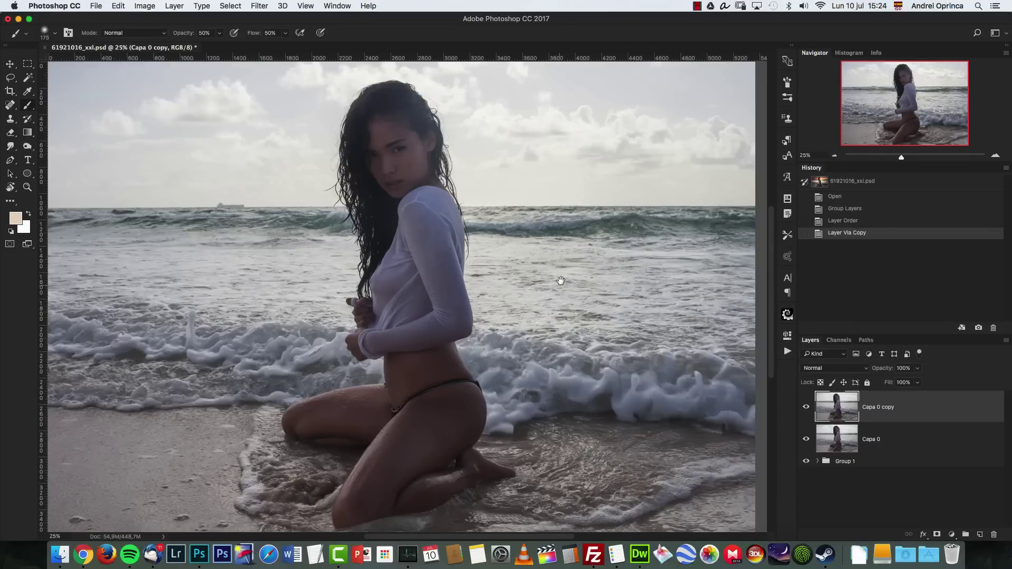
mouse_move(560, 276)
mouse_down()
mouse_move(586, 331)
mouse_move(564, 308)
mouse_up()
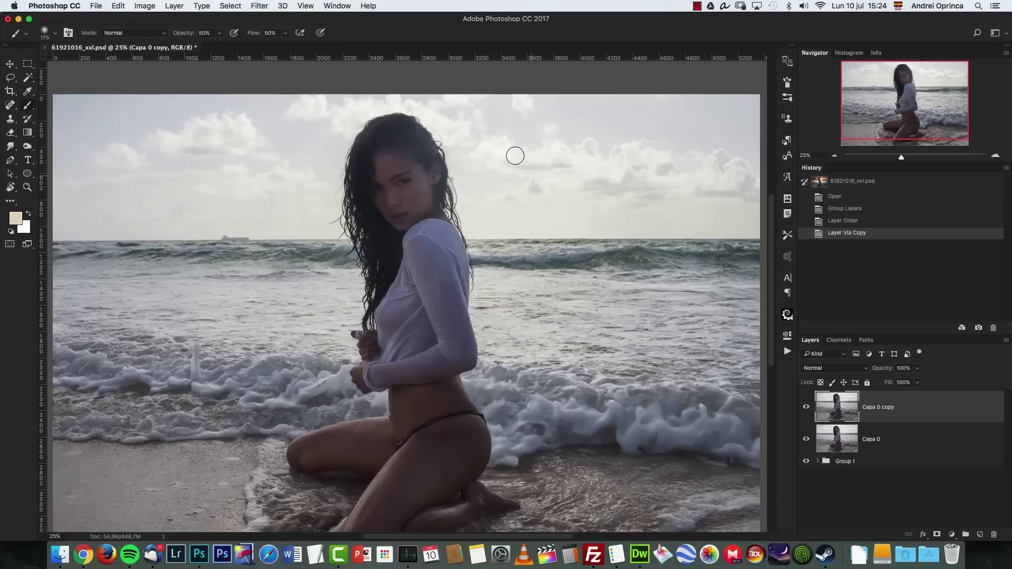
- Preview the sunset sky candidates in the temp unsplash folder to choose a replacement sky
key(super+o)
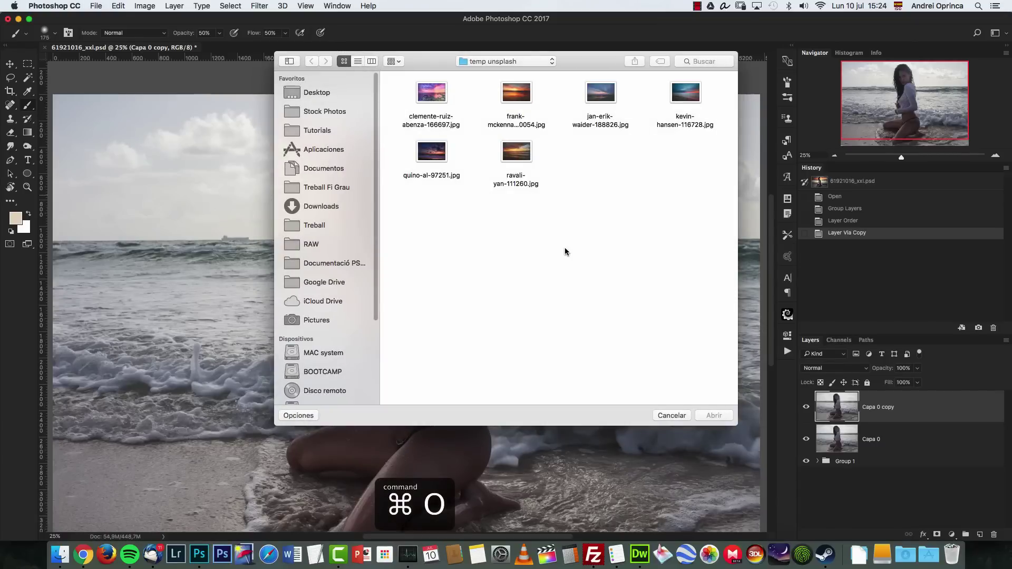
click(523, 100)
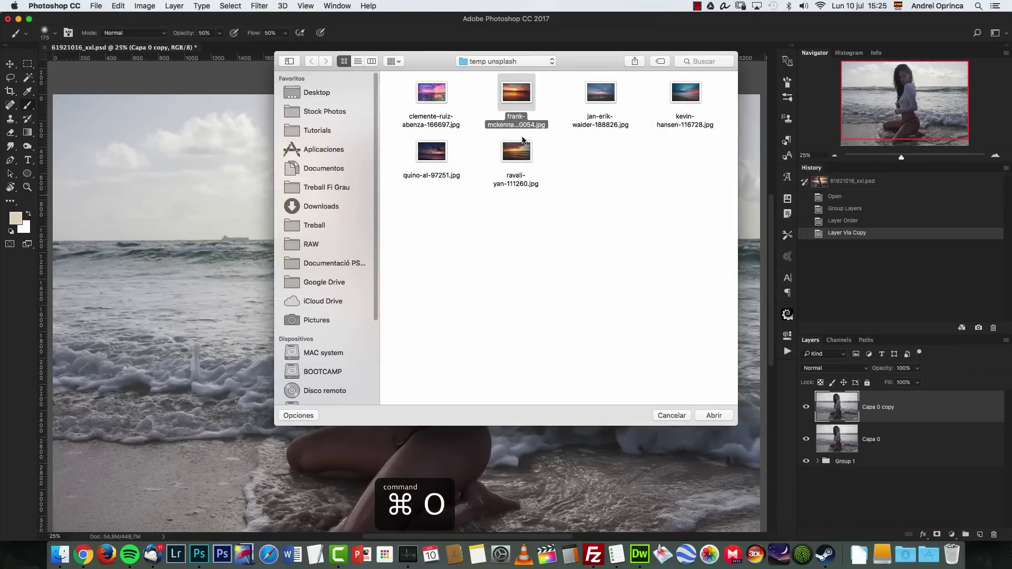
key(space)
key(Right)
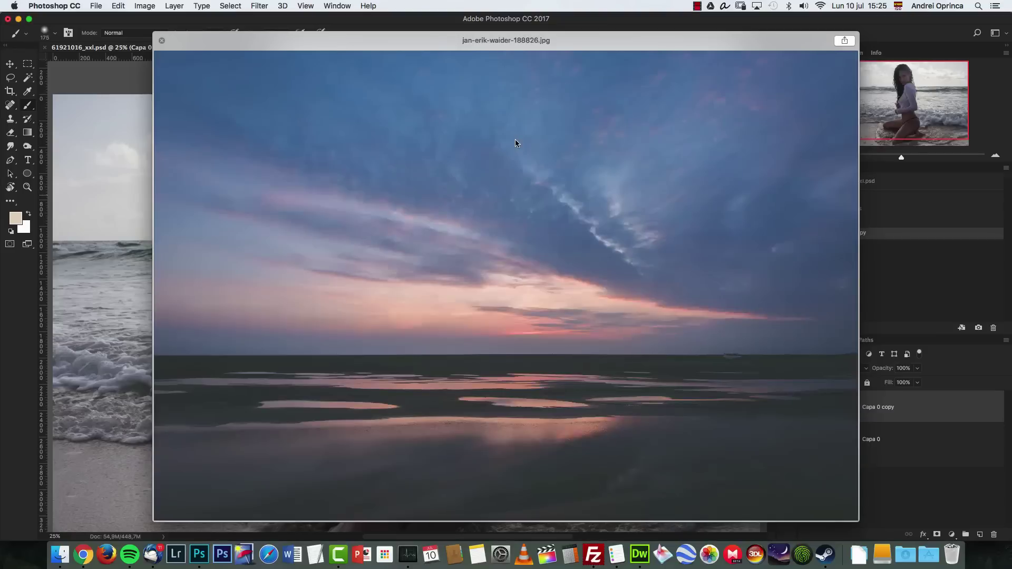
key(Right)
key(Right)
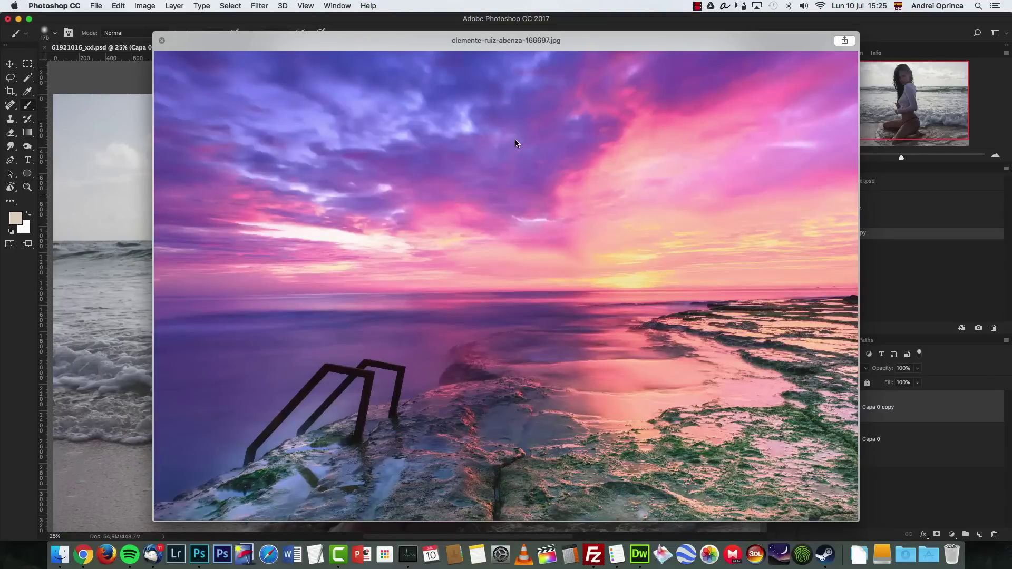
key(Right)
key(Right)
key(Right)
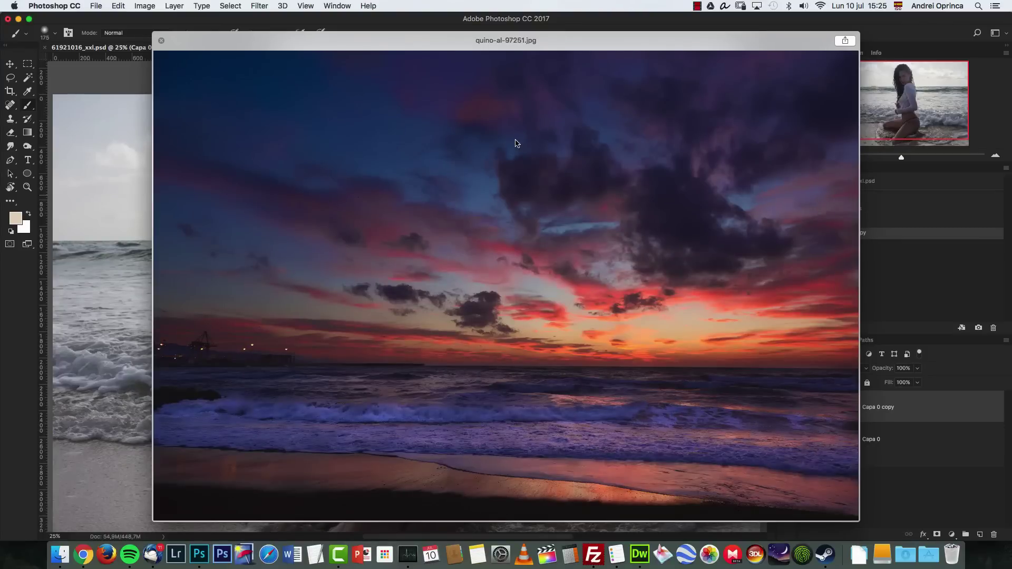
key(Right)
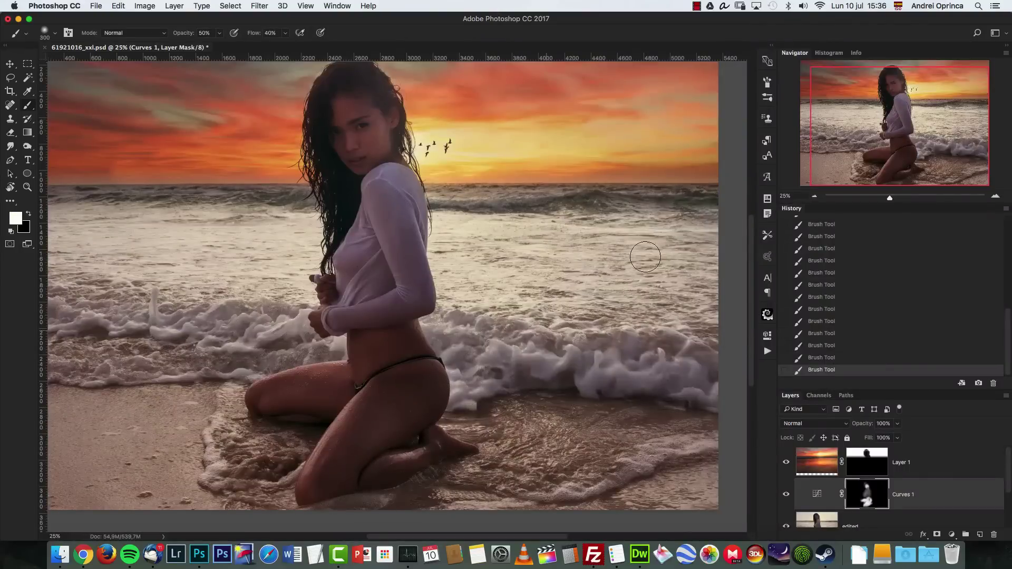
- Set the Curves 1 layer mask Density to 90%, checking the mask on its own
click(815, 197)
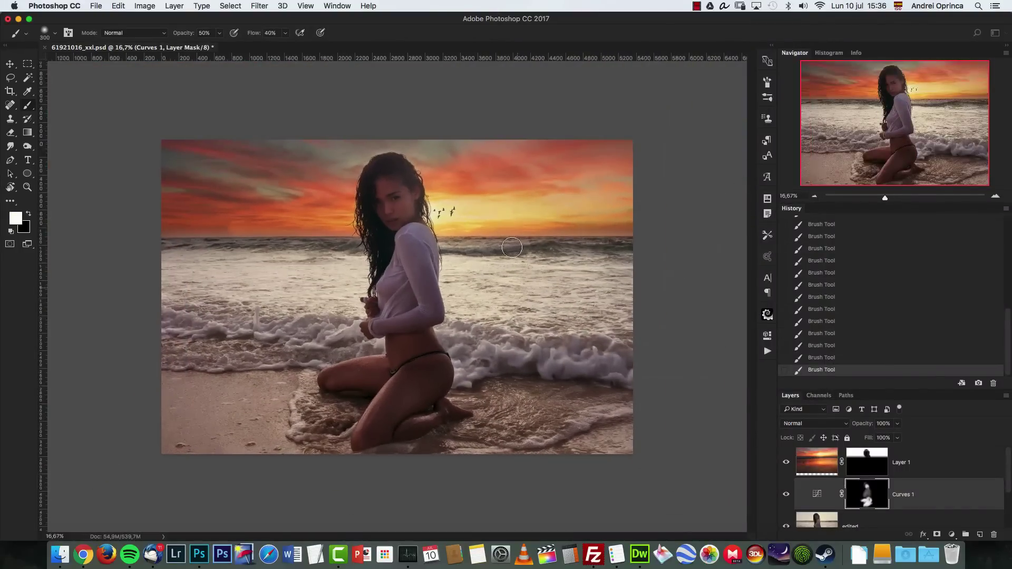
alt+click(865, 493)
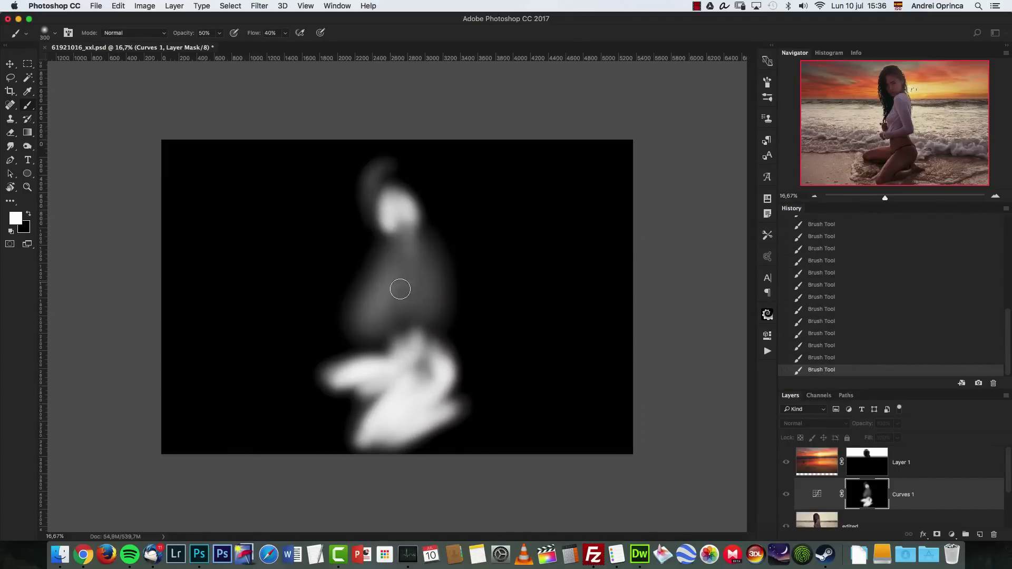
alt+click(876, 494)
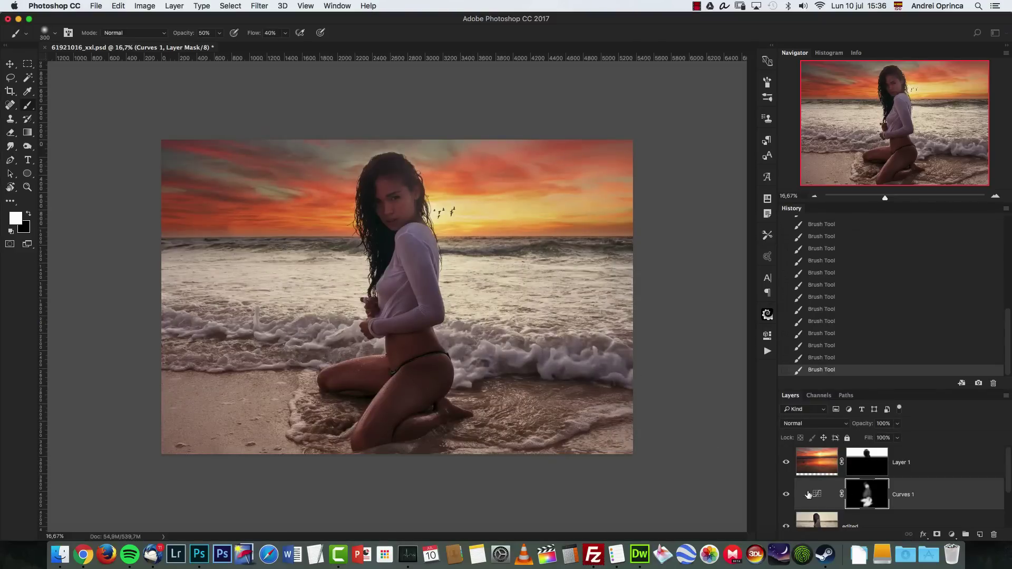
double_click(870, 493)
mouse_move(740, 385)
mouse_down()
mouse_move(706, 386)
mouse_move(733, 385)
mouse_up()
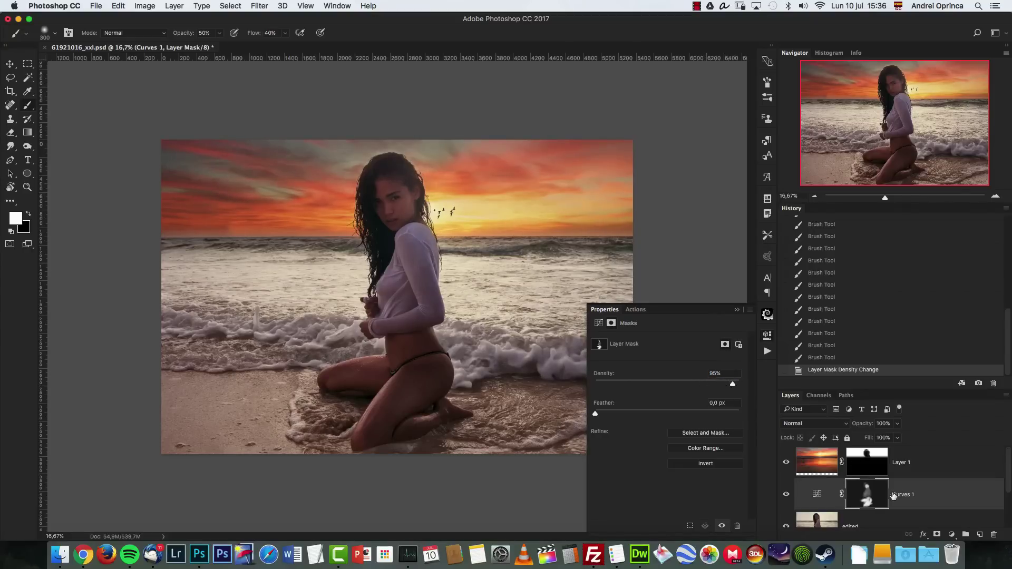
alt+click(868, 496)
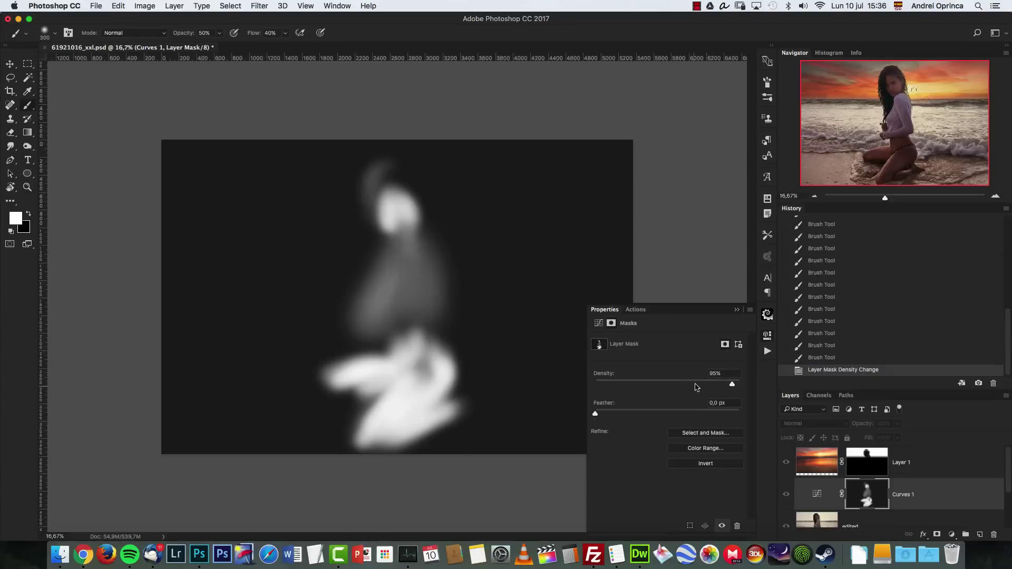
drag(695, 385, 723, 385)
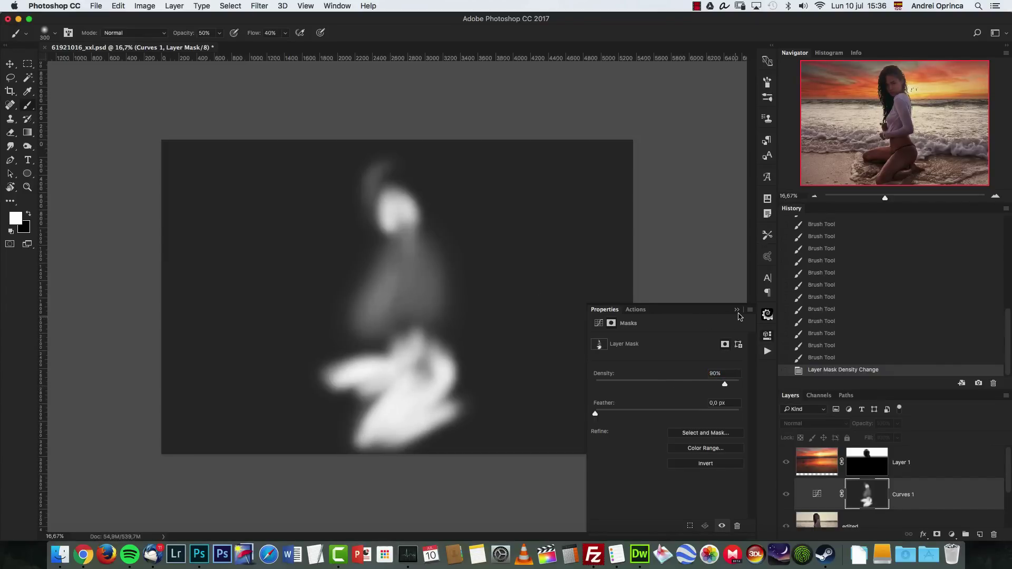
click(738, 310)
alt+click(870, 491)
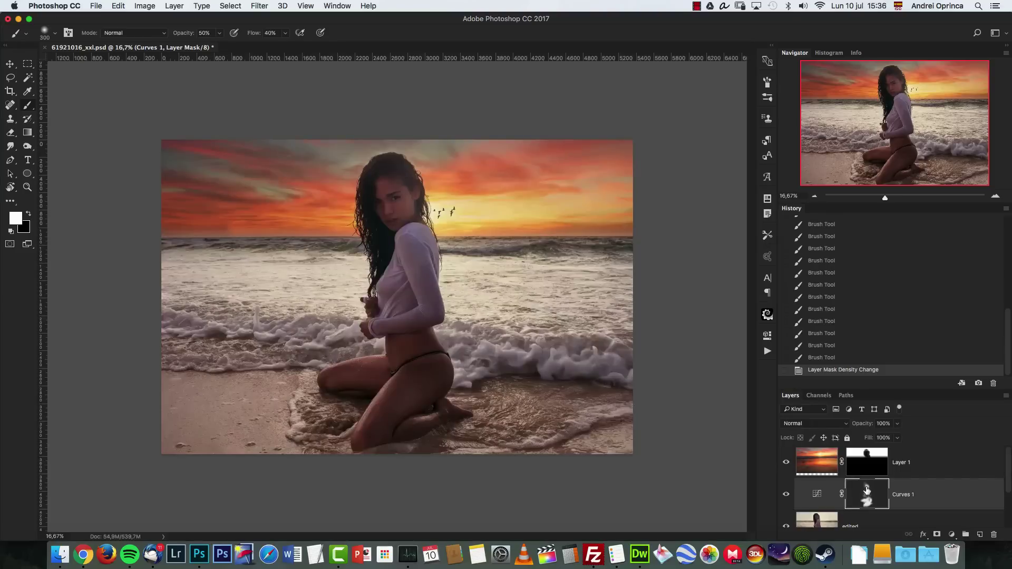
double_click(866, 490)
click(734, 376)
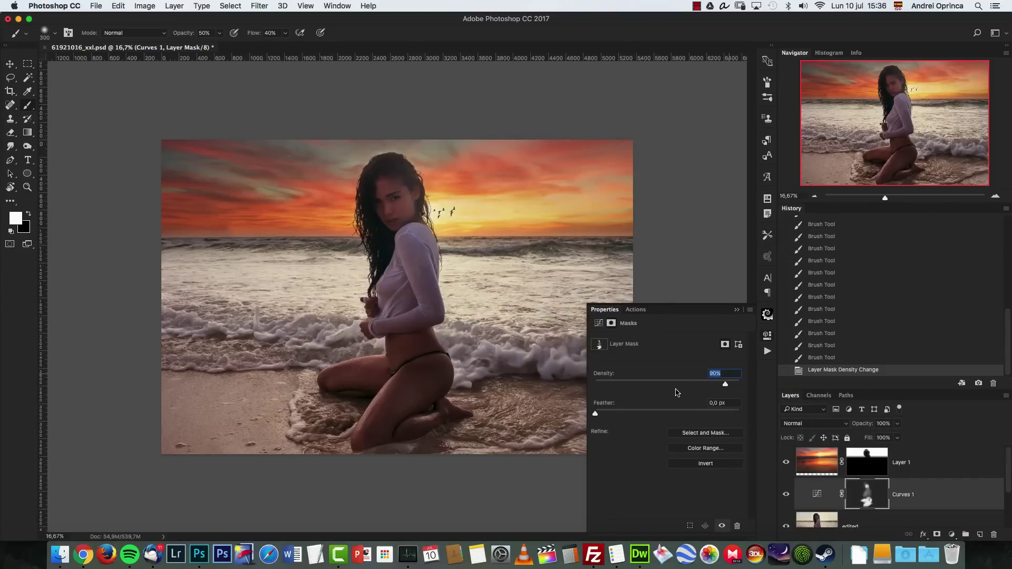
click(737, 309)
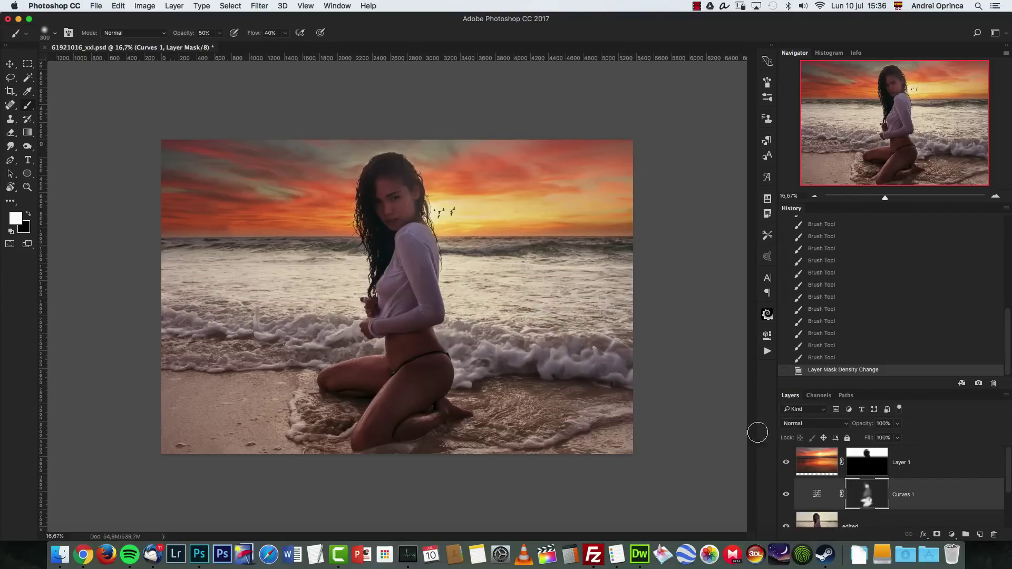
- Paint the Curves 1 mask over the model's face, body and belly to brighten them
key(bracketleft)
key(bracketleft)
click(388, 210)
click(390, 231)
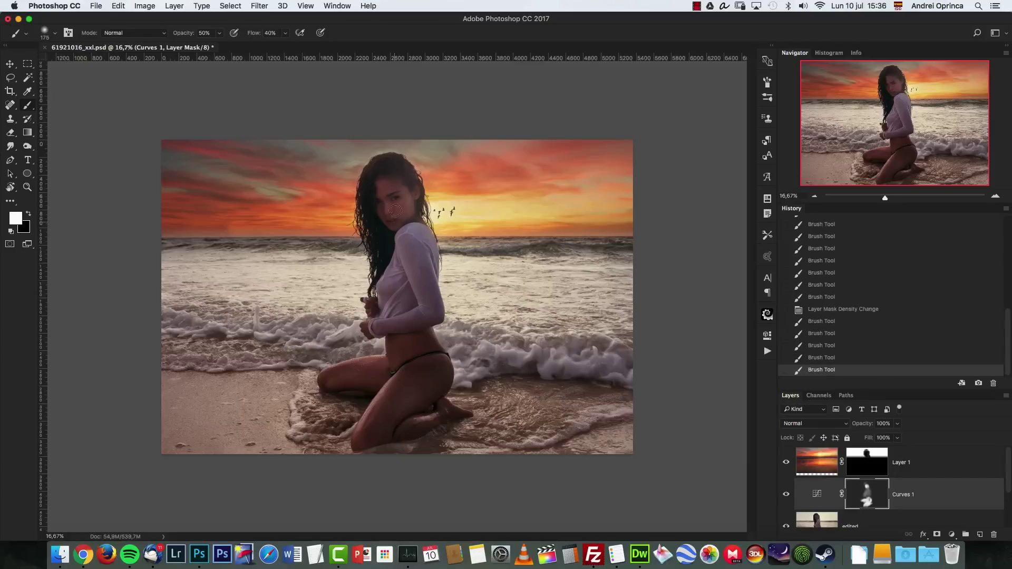
click(394, 296)
click(398, 343)
key(bracketright)
key(bracketright)
click(411, 342)
click(424, 341)
- In Curves 1, lift the Green curve slightly and pull the Red curve slightly down
double_click(817, 494)
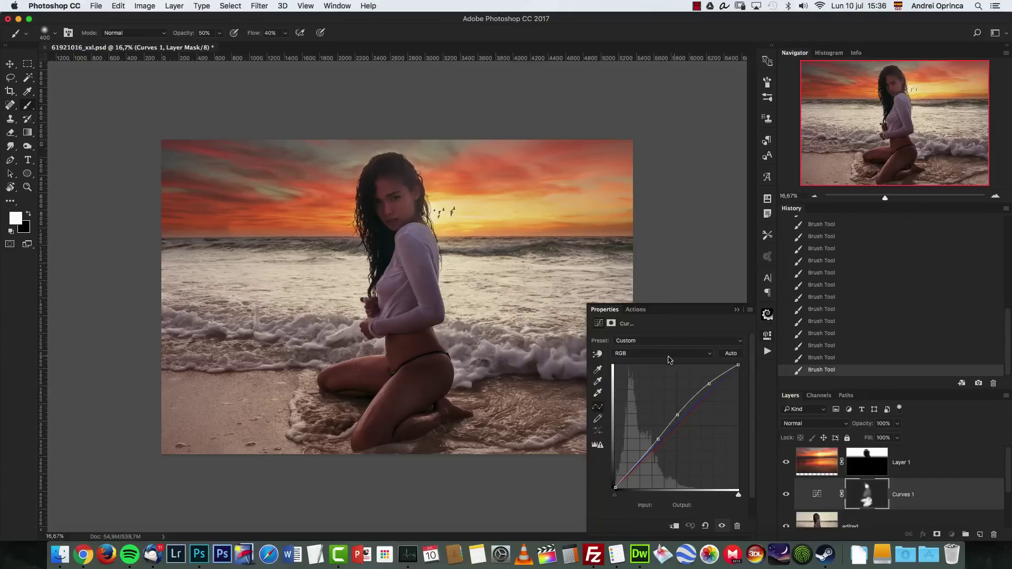
click(669, 356)
click(627, 367)
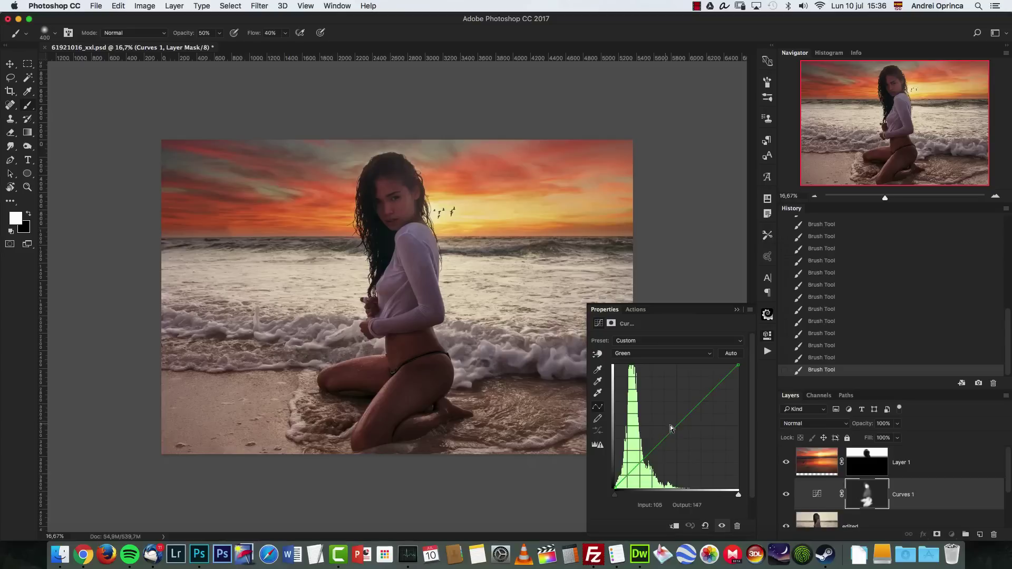
click(654, 352)
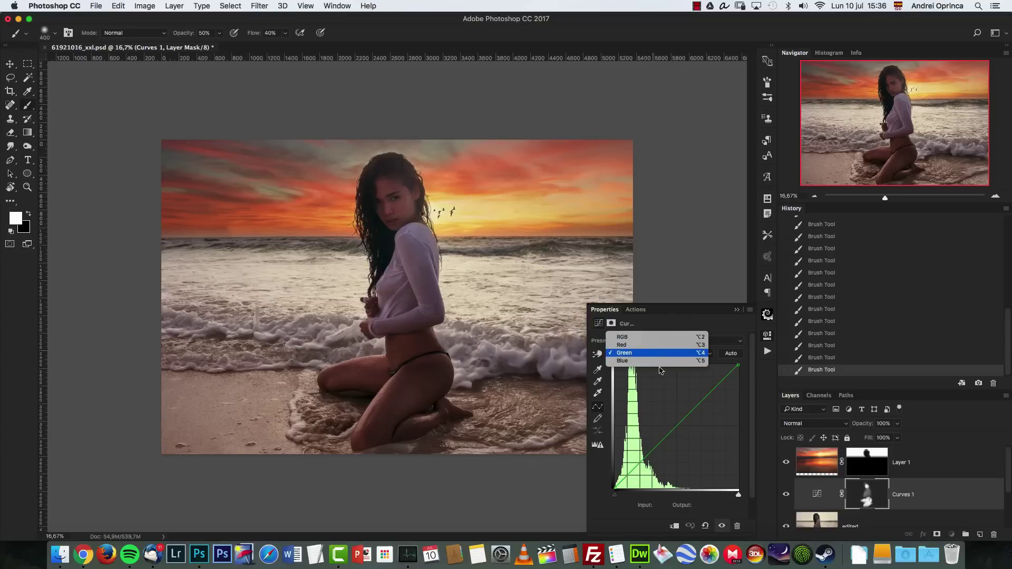
click(633, 353)
drag(697, 406, 669, 295)
click(641, 354)
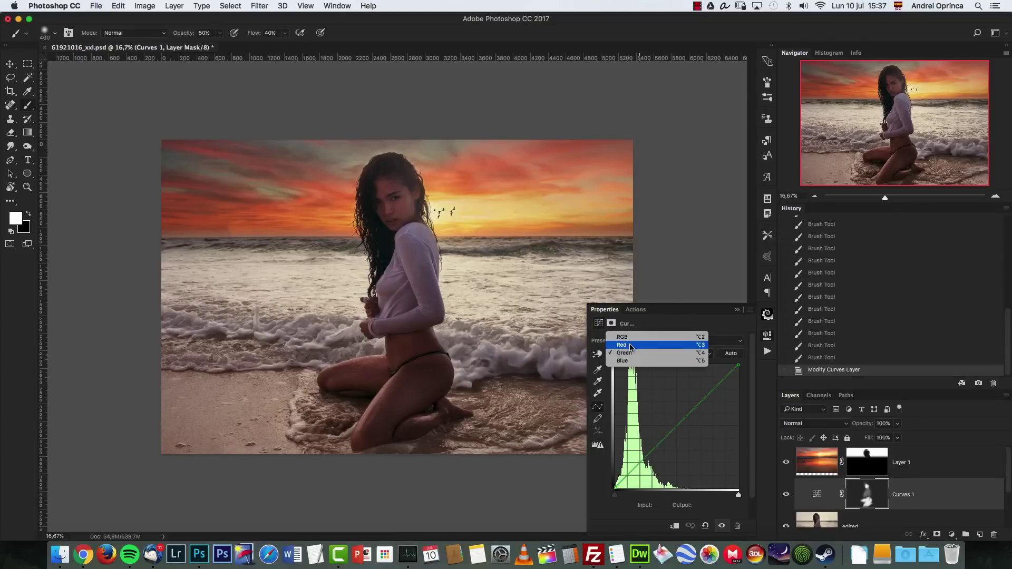
click(630, 344)
drag(654, 452, 650, 452)
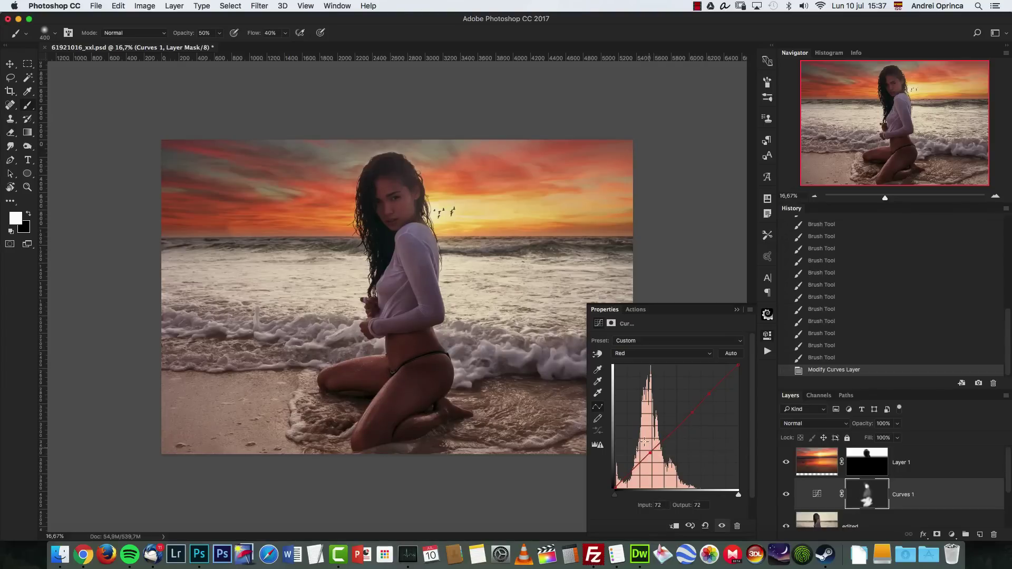
- Lower the Blue curve slightly, raise the RGB midtones, and brush the face brighter
click(630, 354)
click(631, 376)
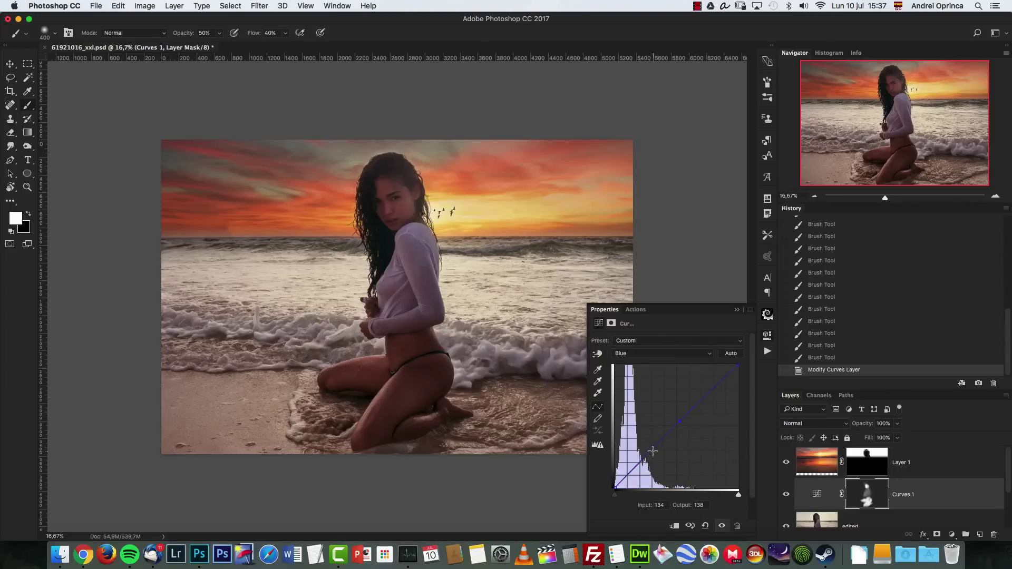
drag(651, 449, 651, 452)
click(638, 353)
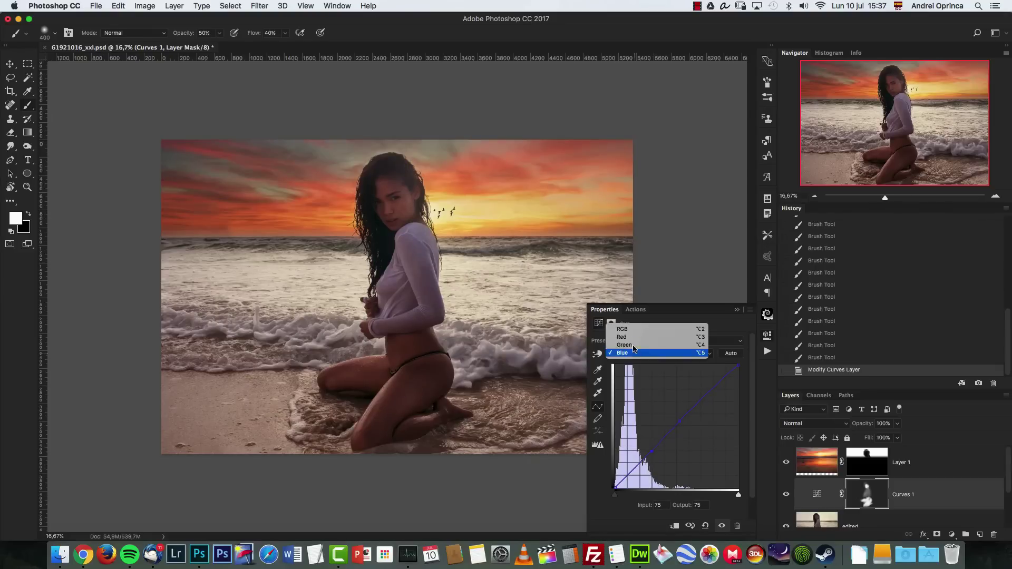
click(638, 328)
drag(658, 439, 657, 438)
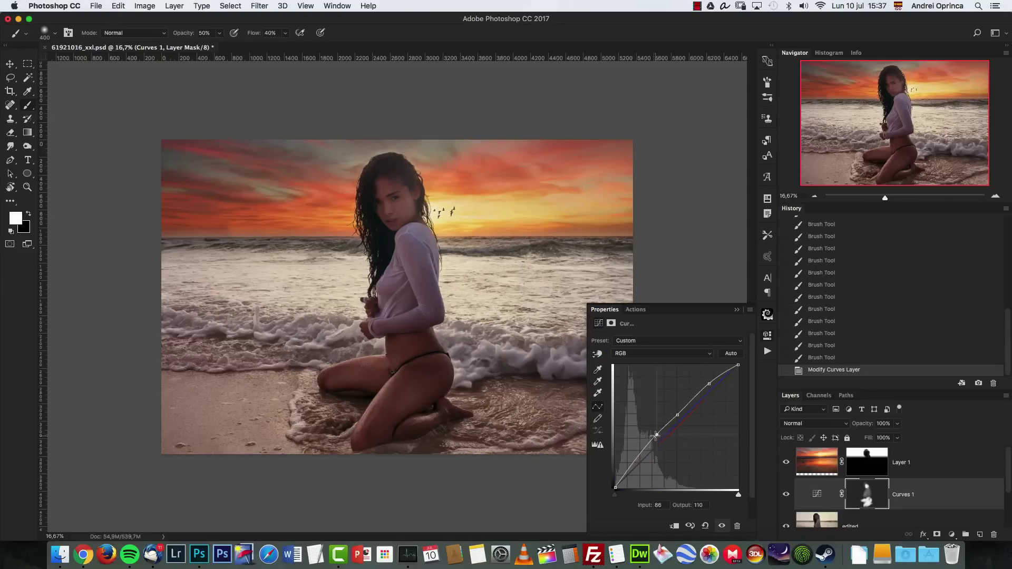
click(736, 309)
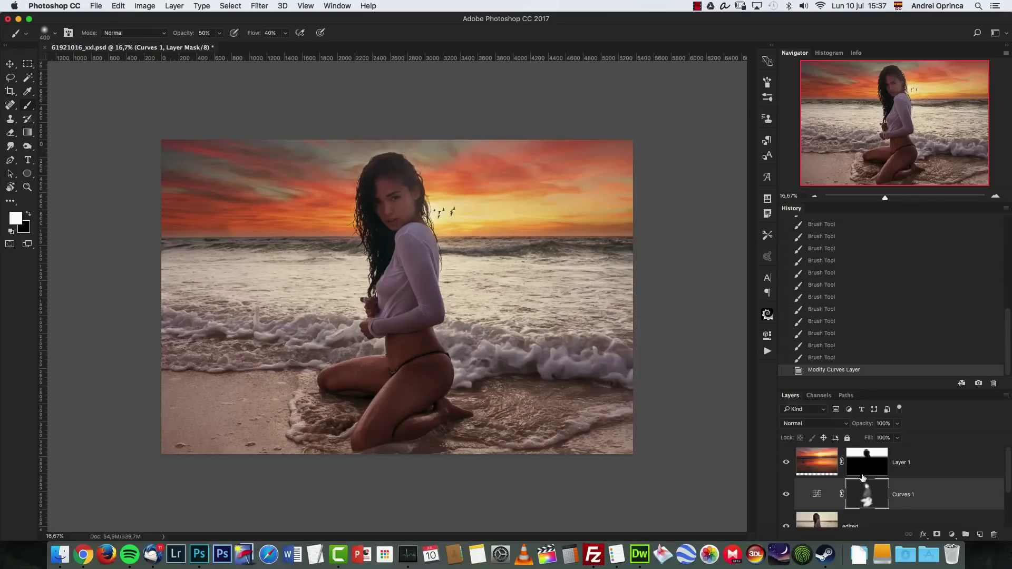
mouse_move(418, 204)
mouse_down()
mouse_move(396, 204)
mouse_move(389, 184)
mouse_move(385, 220)
mouse_move(392, 192)
mouse_move(405, 194)
mouse_up()
- Set the Camera Calibration Blue Primary Hue to +7 and Saturation to +11
key(x)
key(x)
key(x)
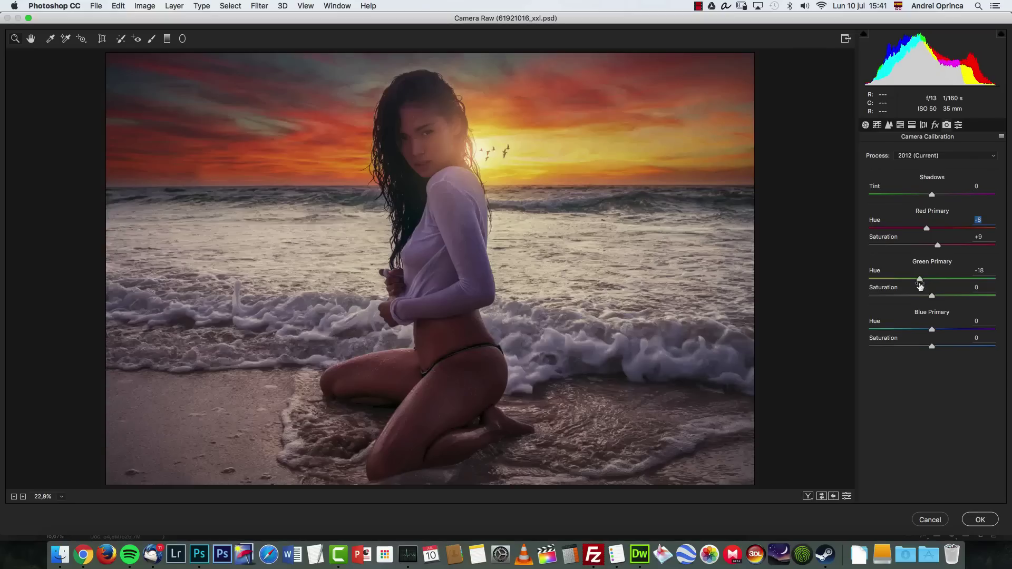
click(920, 278)
mouse_move(932, 330)
mouse_down()
mouse_move(922, 327)
mouse_move(941, 324)
mouse_move(938, 346)
mouse_move(936, 329)
mouse_up()
click(938, 327)
- Reset Highlights to 0 and draw a radial filter ellipse positioned over the model
click(182, 39)
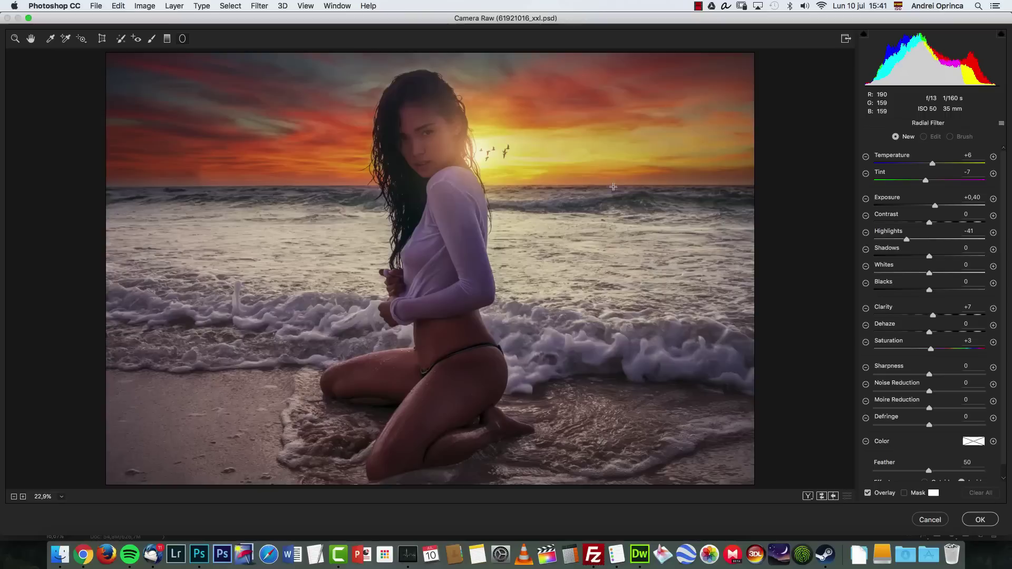
drag(907, 239, 905, 240)
double_click(905, 239)
drag(401, 121, 527, 307)
drag(399, 134, 421, 274)
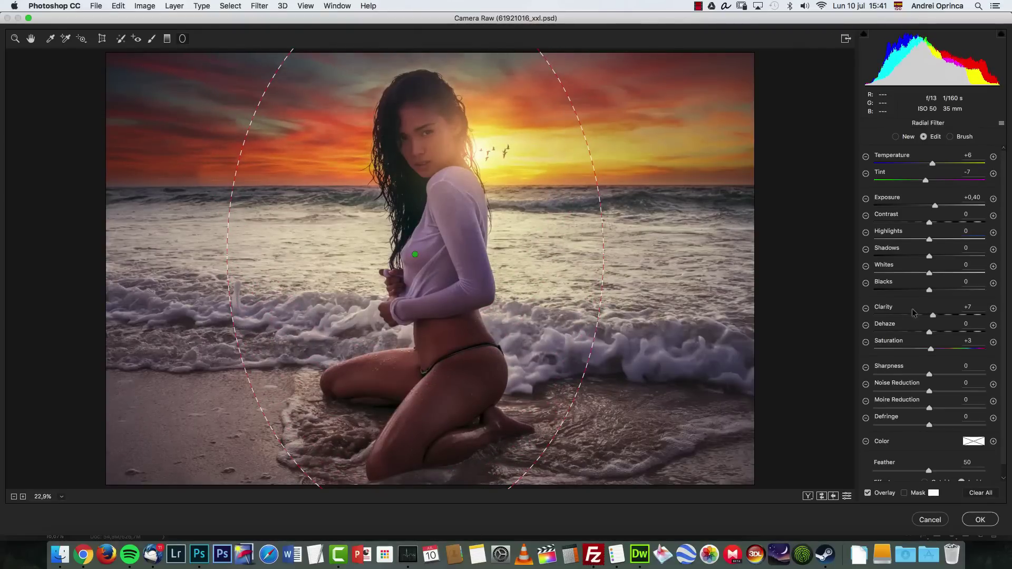
- Raise the radial filter's Clarity to +34, lower Exposure, set Dehaze +1, and apply the filter
drag(933, 315, 943, 317)
drag(937, 208, 916, 241)
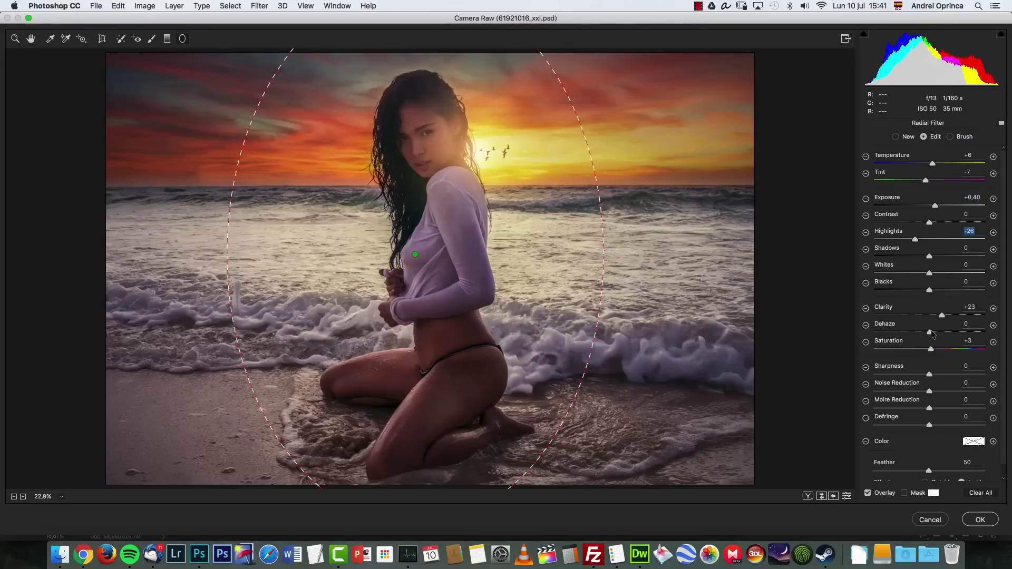
click(932, 333)
drag(944, 319, 949, 319)
click(980, 520)
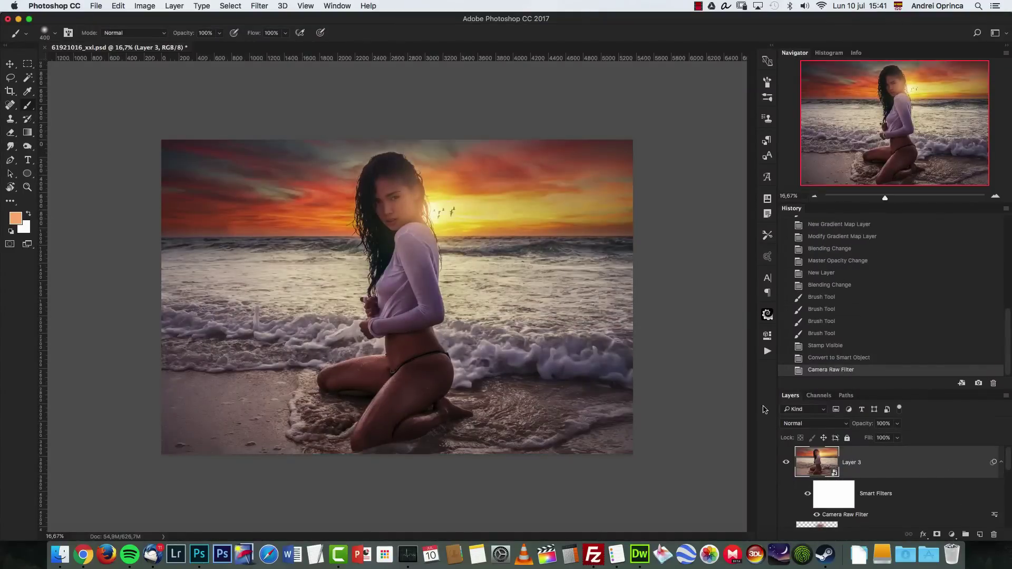
- Compare the edit with the original by toggling Layer 3 and soloing Capa 0
click(788, 462)
click(787, 463)
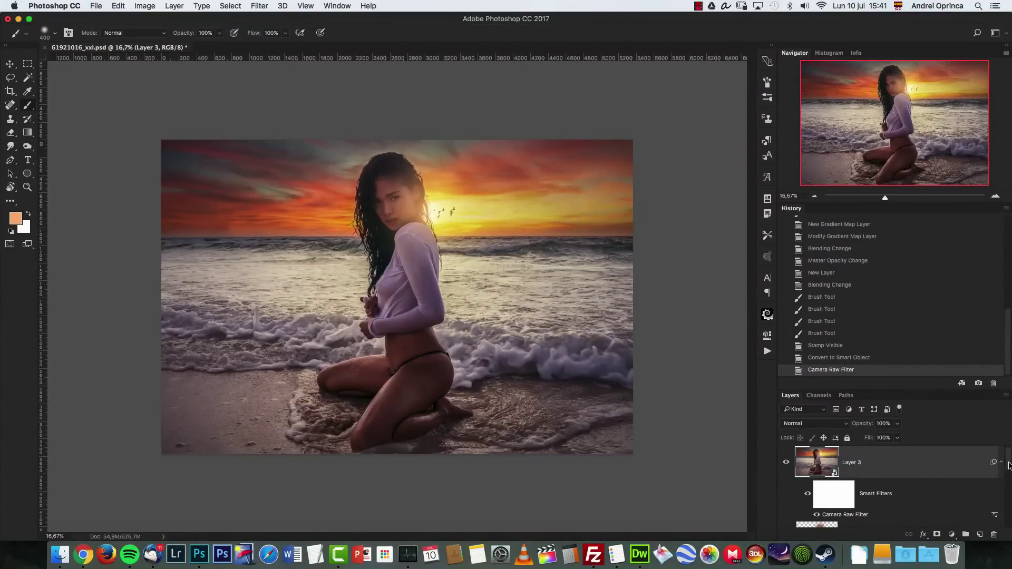
scroll(1007, 472, down, 5)
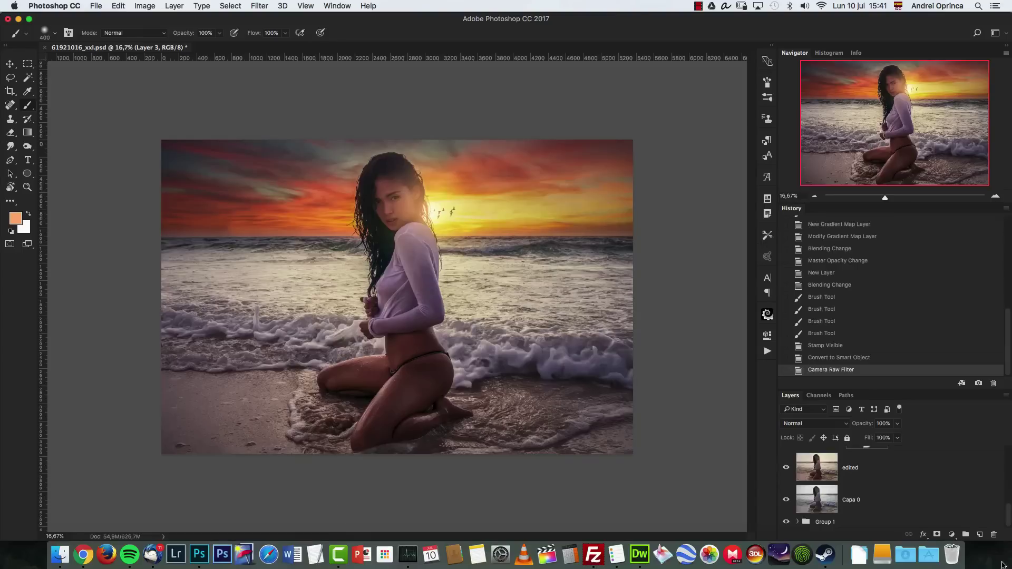
alt+click(787, 501)
alt+click(786, 499)
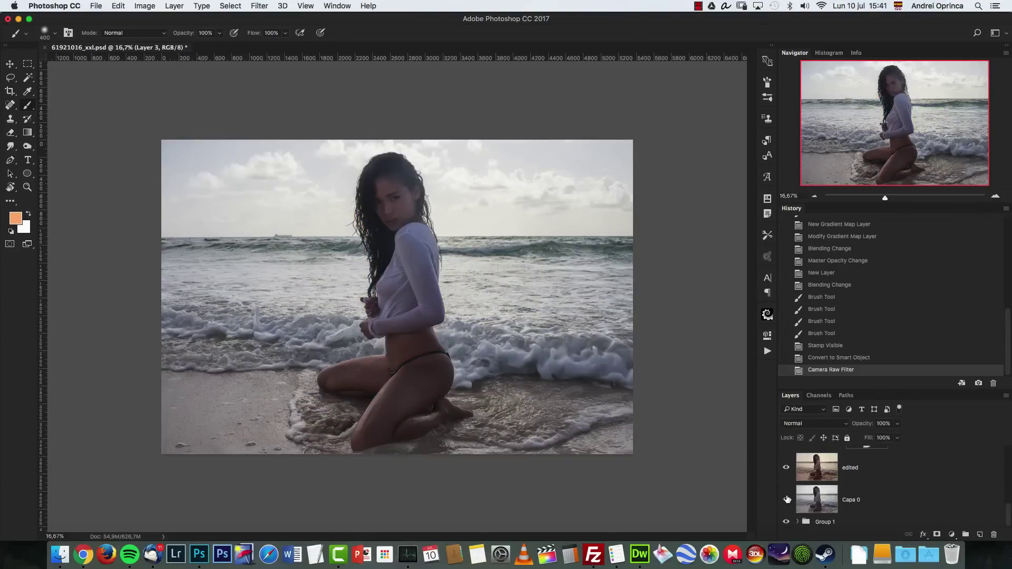
- Zoom to 25%, select the edited Layer 3, and group it
click(995, 196)
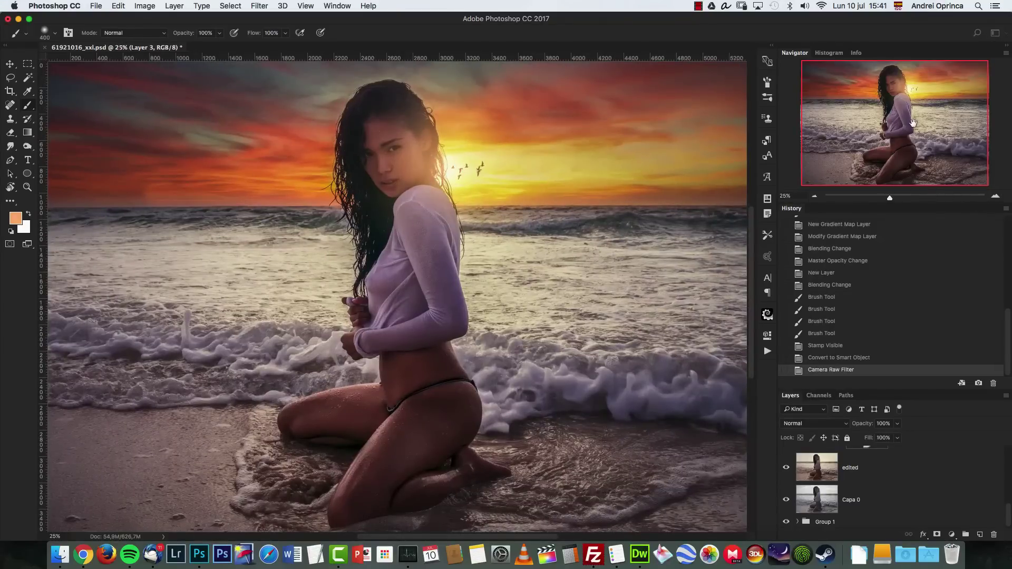
drag(913, 122, 902, 129)
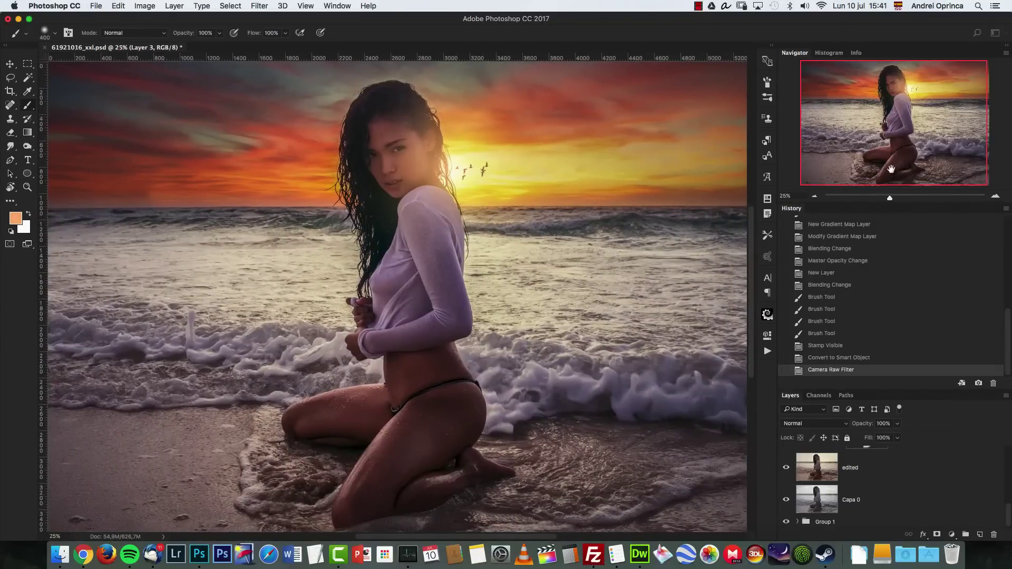
click(951, 496)
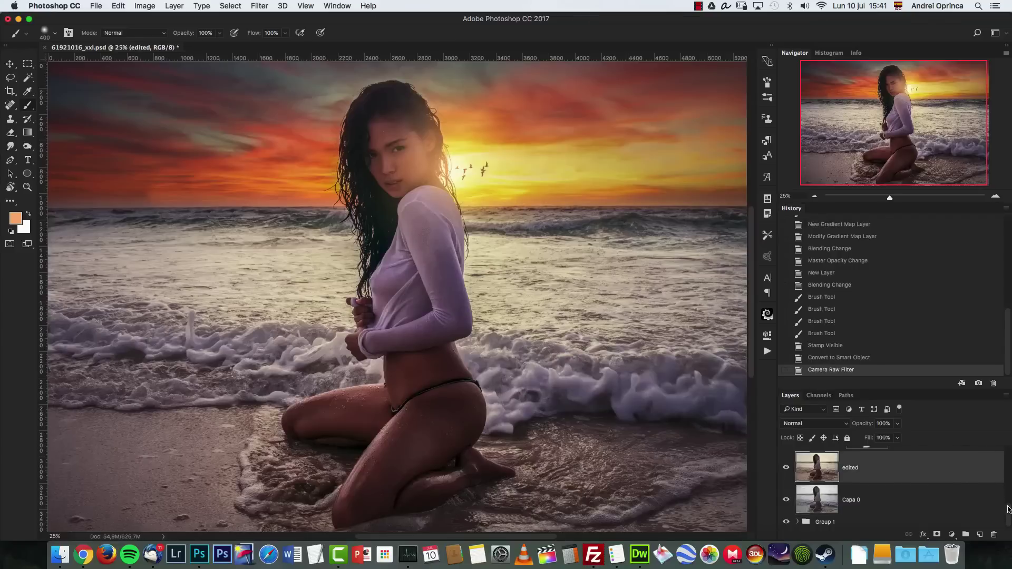
scroll(896, 485, up, 5)
key(super+g)
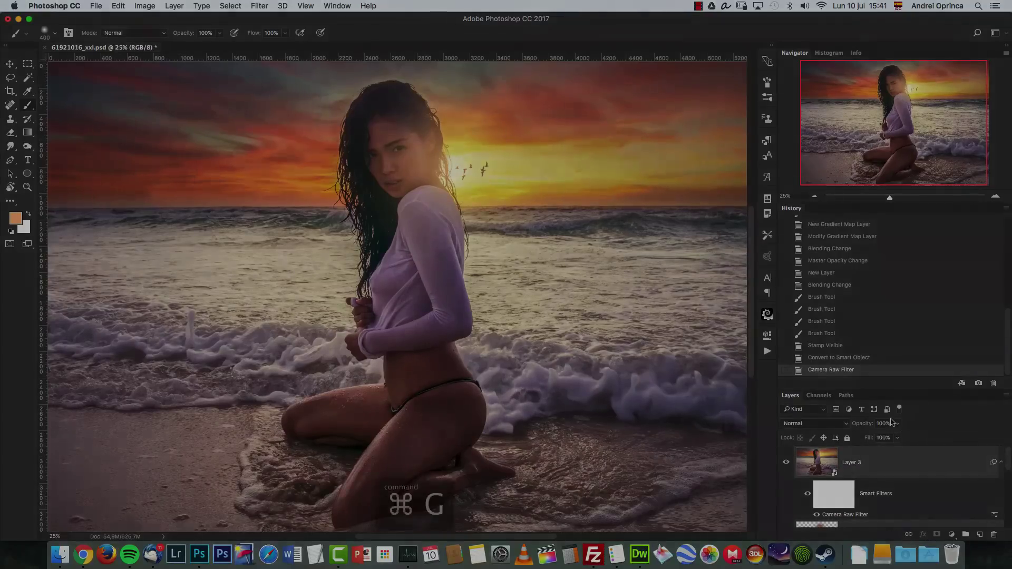